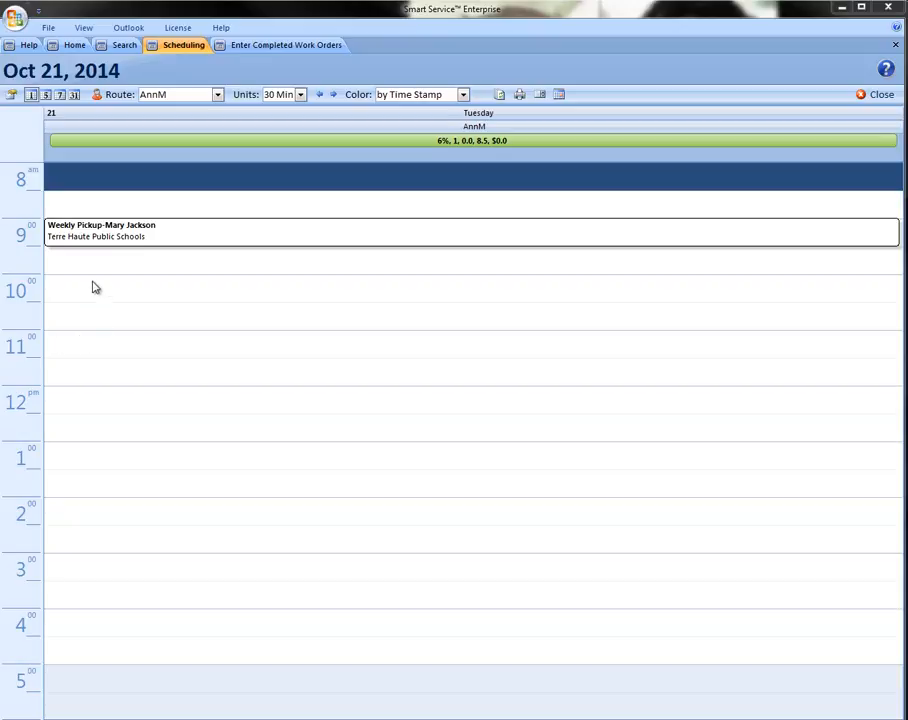
Create a job for Smith and Berry in the 10:00 AM to 12:00 PM slot on Oct 21, 2014, accepting the suggested job name
drag(91, 286, 97, 366)
right_click(94, 352)
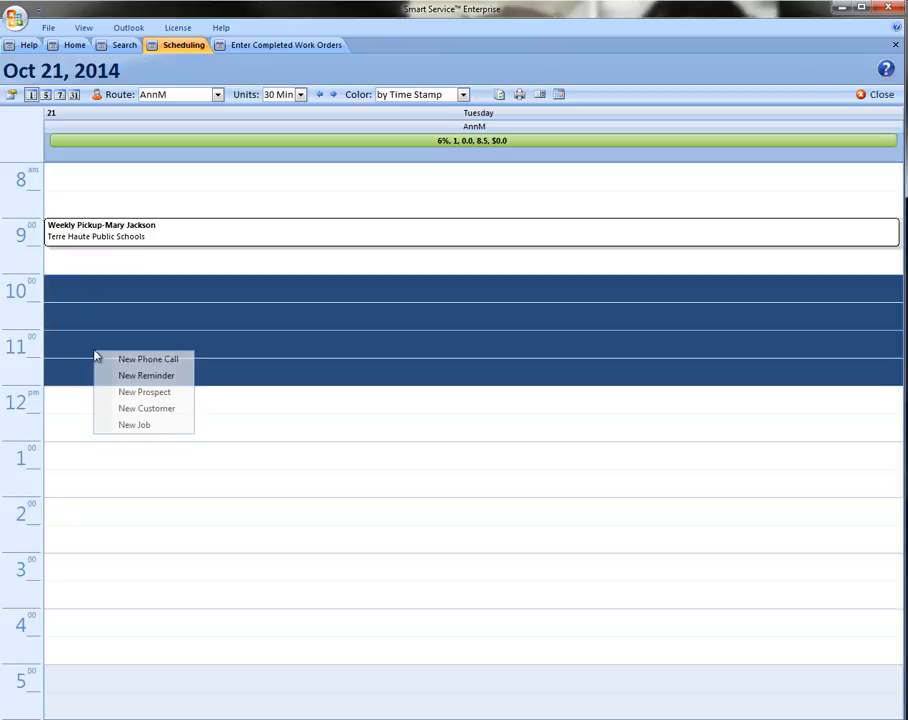
click(120, 428)
text(smith and)
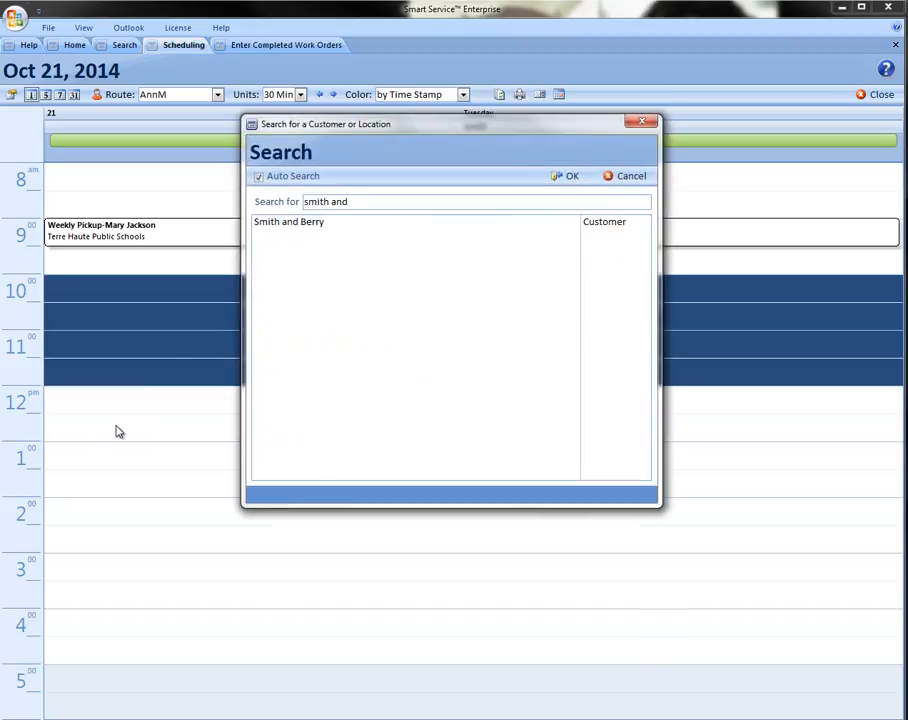
click(266, 229)
double_click(266, 229)
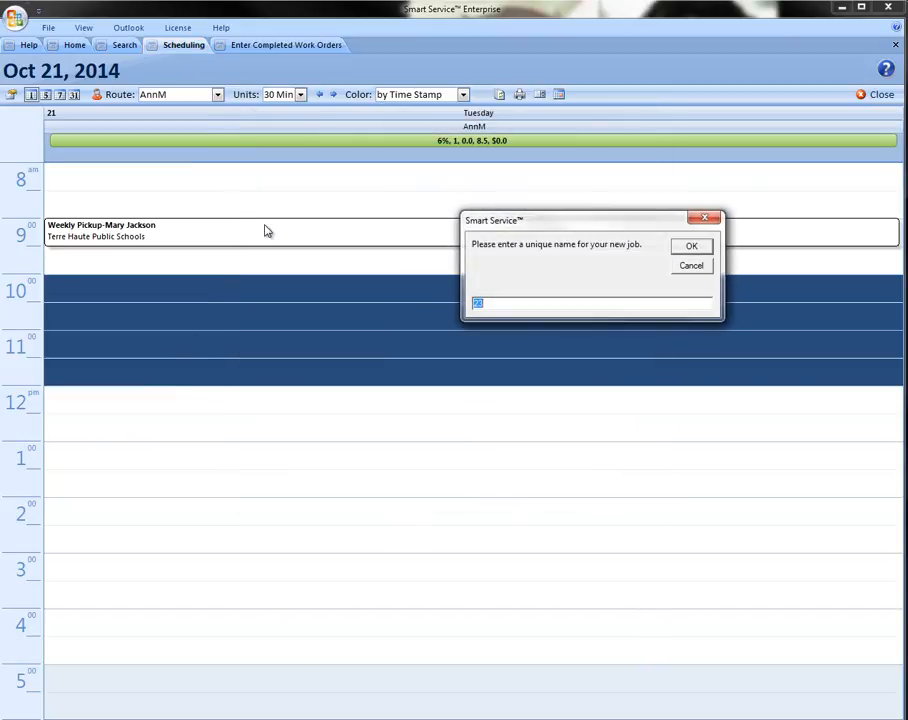
click(704, 248)
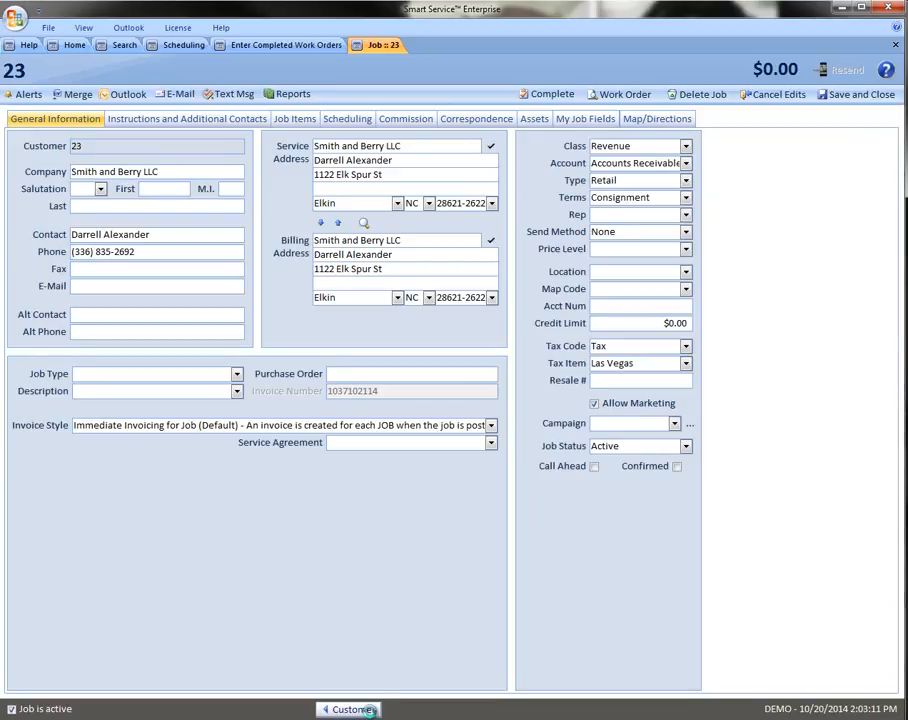
Examine the progressive price break for 30v Fuse in the Smith and Berry customer record
click(372, 710)
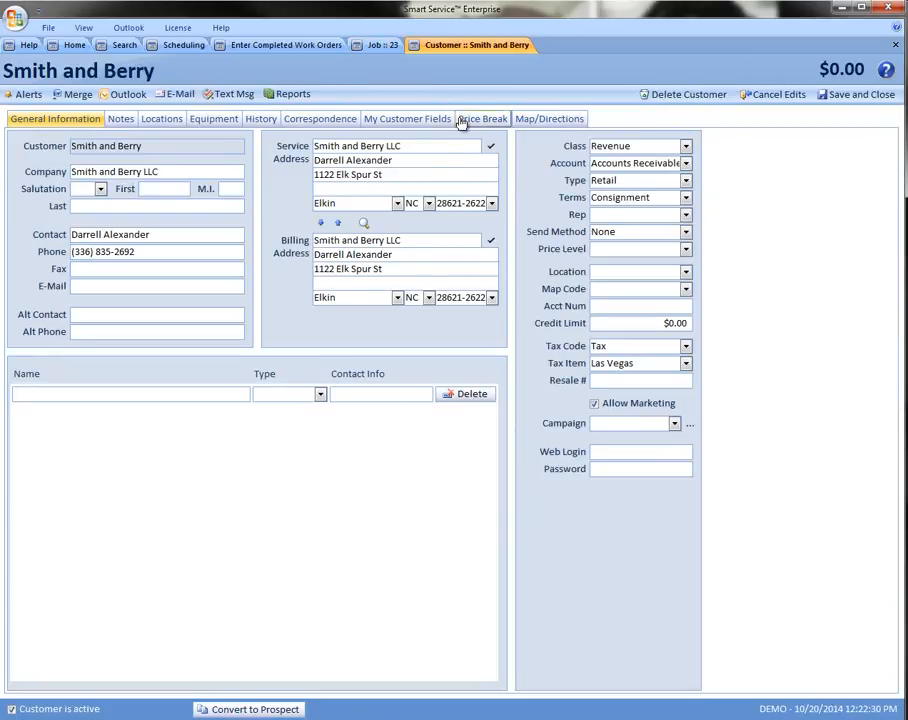
click(461, 121)
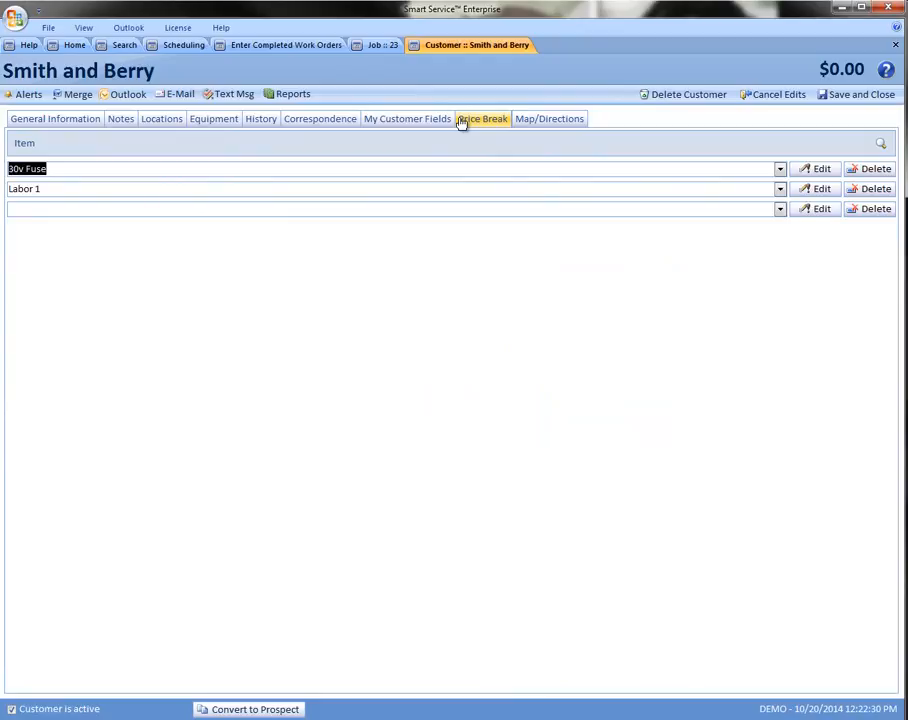
click(143, 174)
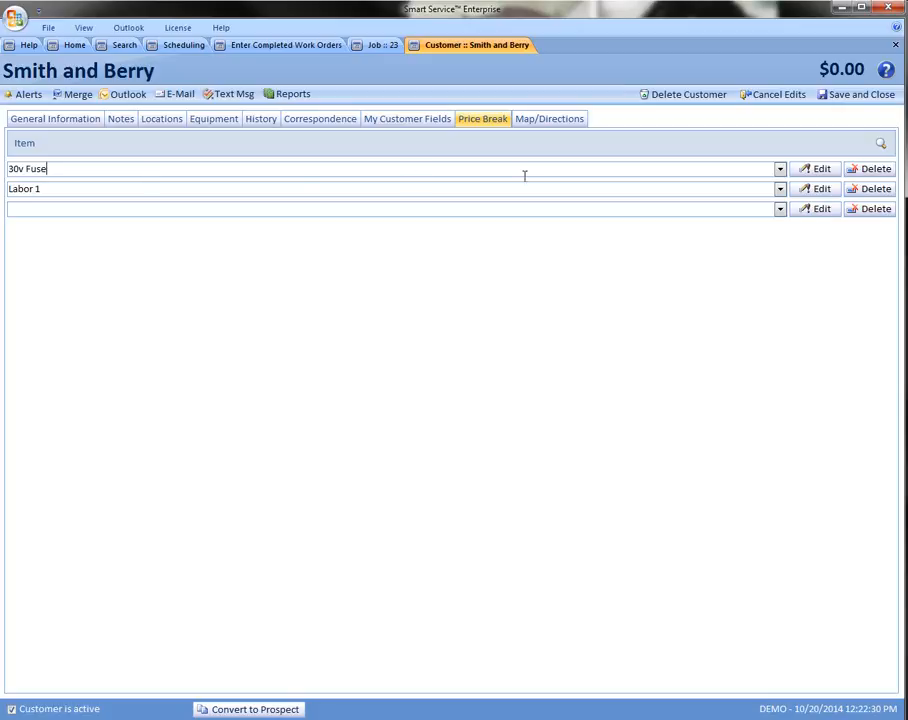
click(796, 174)
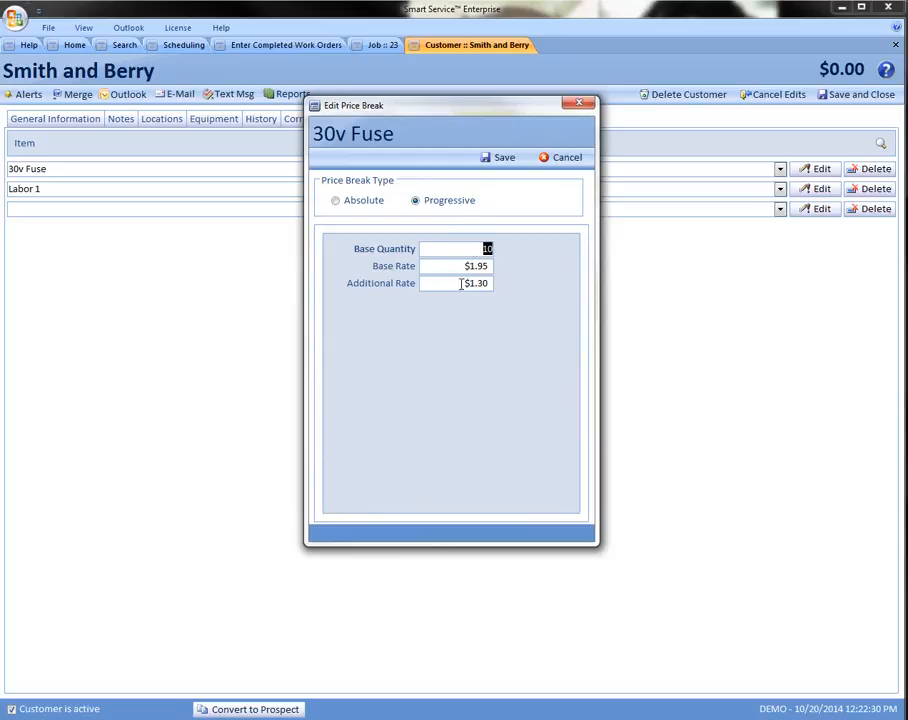
click(498, 160)
Examine the absolute price break quantities and rates set for Labor 1 on the same customer
click(780, 189)
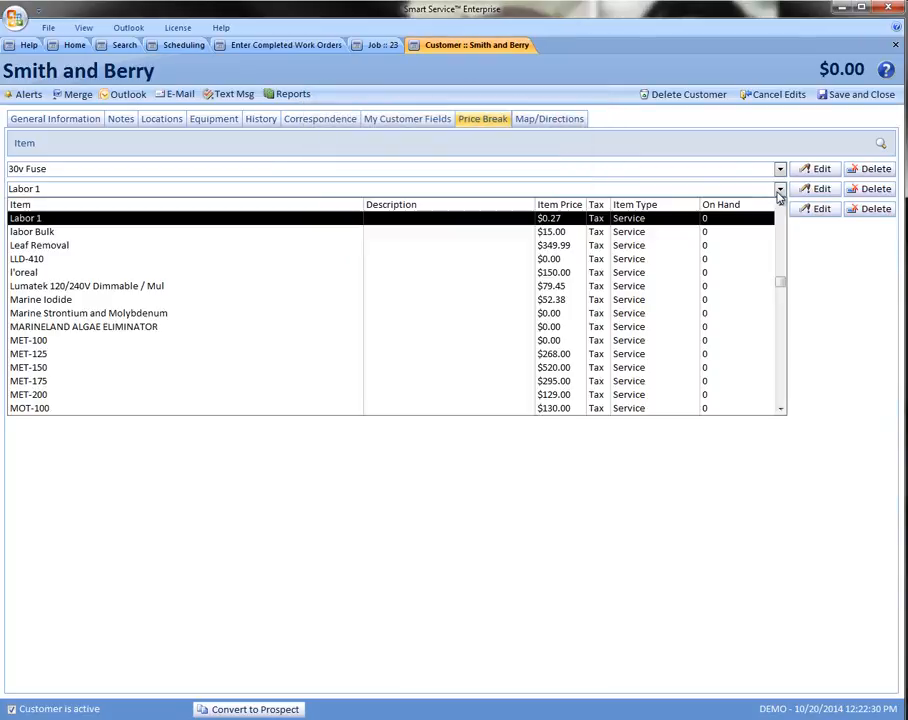
click(797, 188)
click(800, 190)
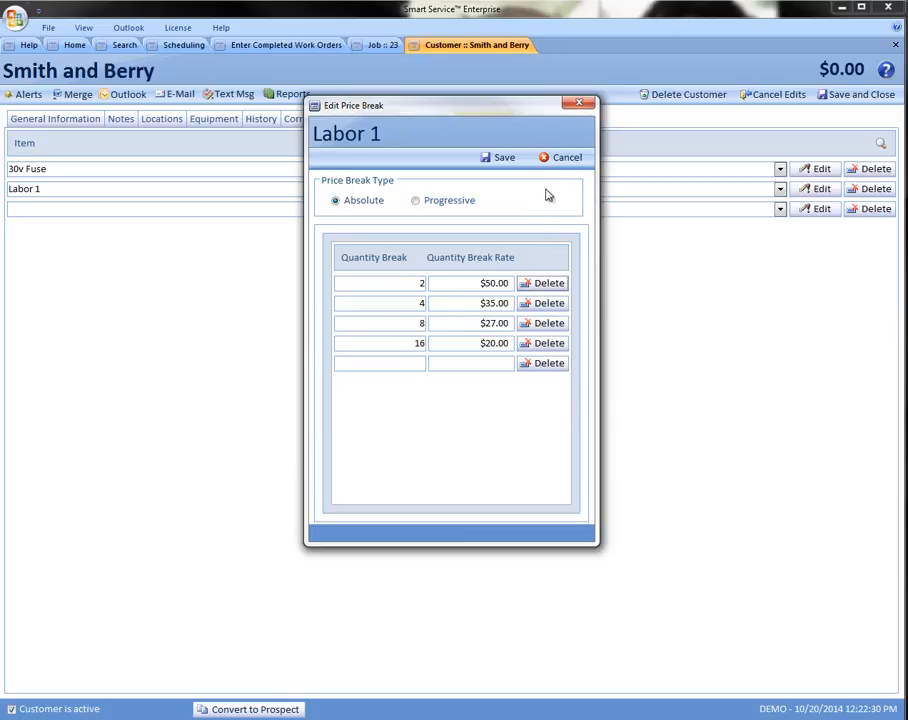
click(514, 163)
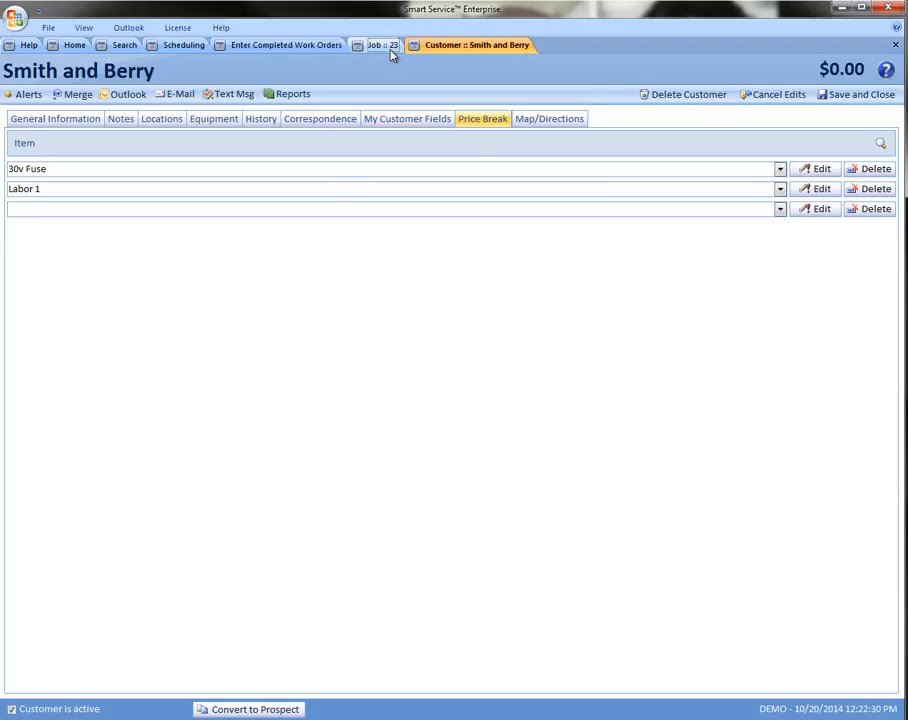
Return to the Smith and Berry job and save and close both the job and the customer record
click(384, 45)
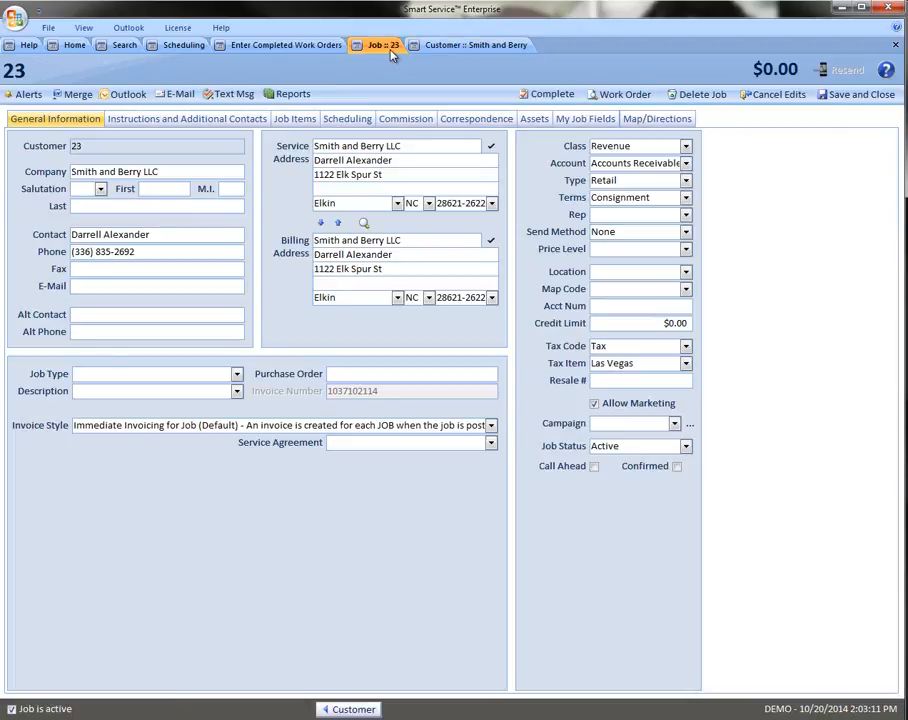
click(884, 97)
click(894, 98)
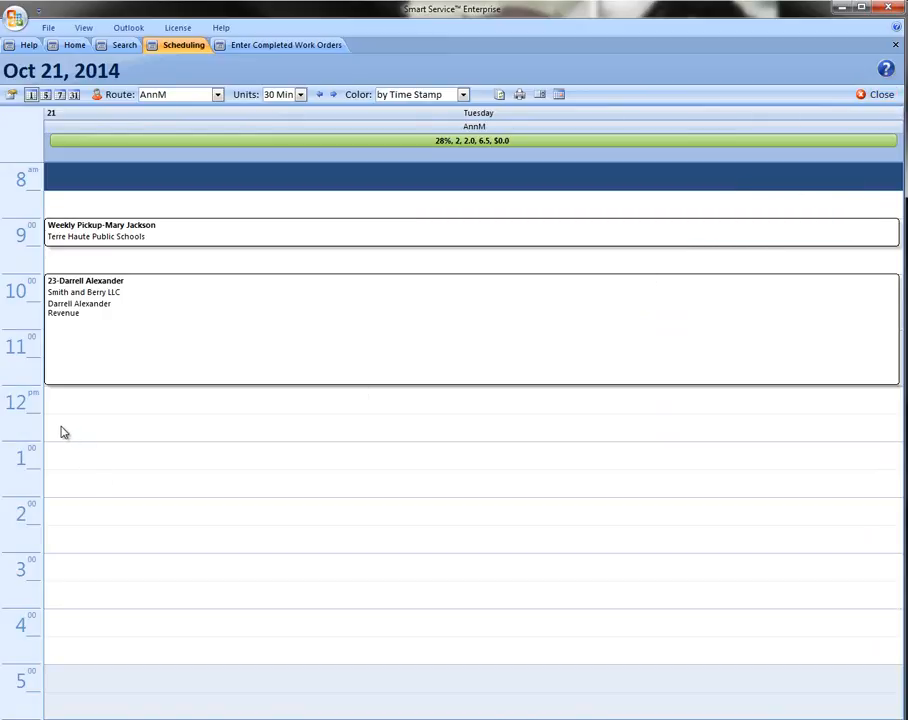
Schedule a job for Action Fun Center from 12:30 PM to 2:00 PM with the suggested name, and save and close it
drag(62, 431, 66, 500)
right_click(64, 490)
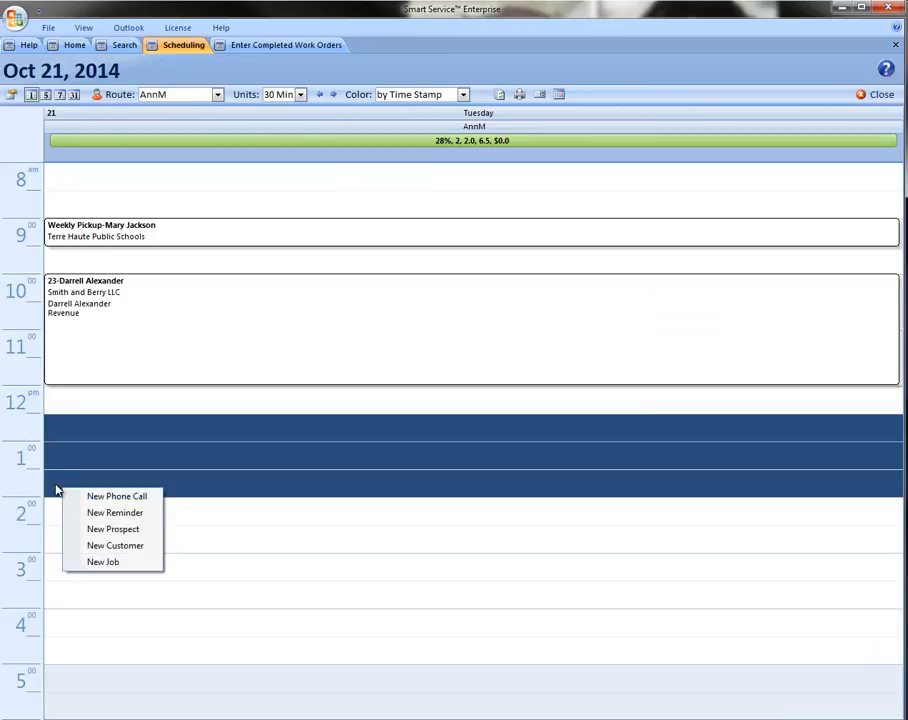
click(66, 561)
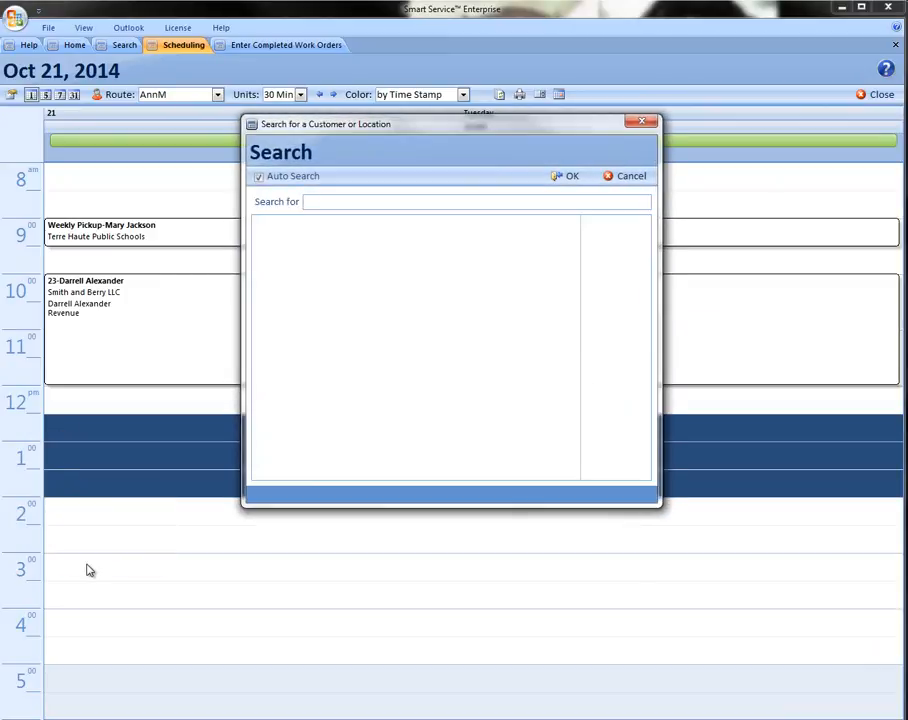
text(action)
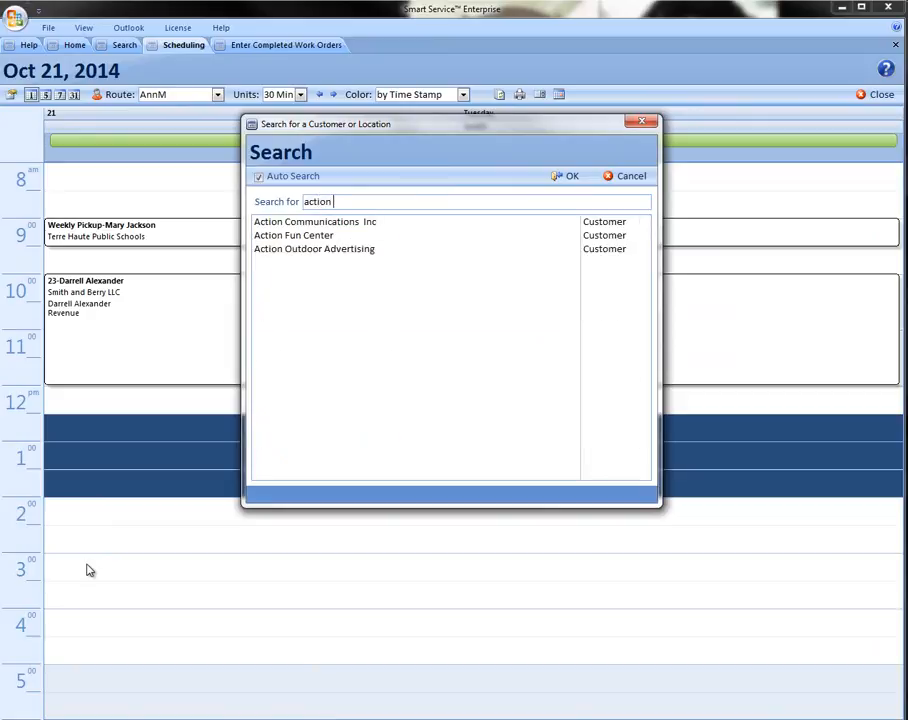
click(286, 238)
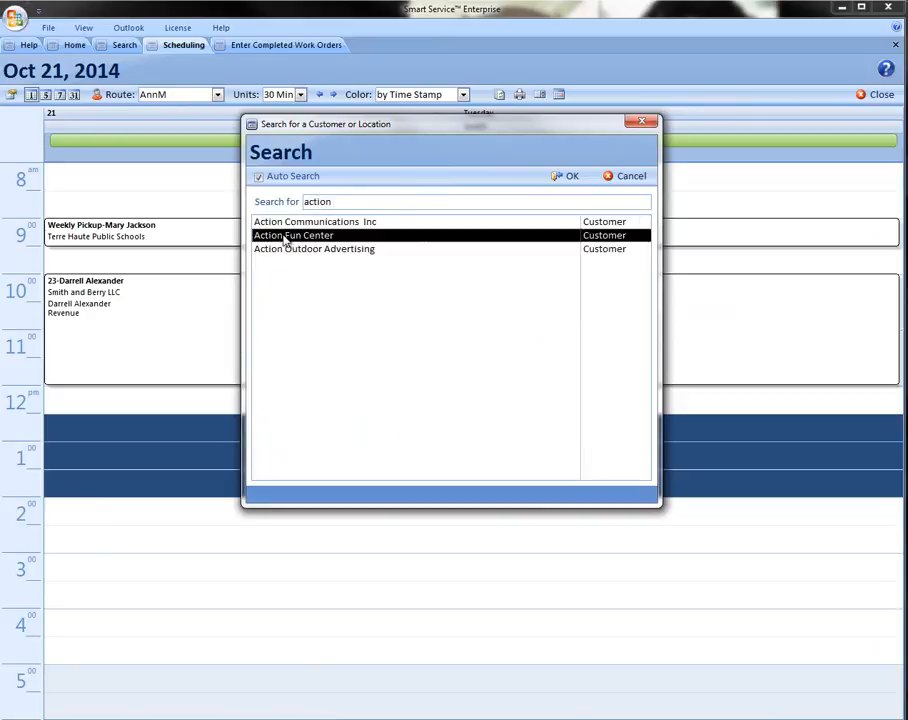
double_click(286, 238)
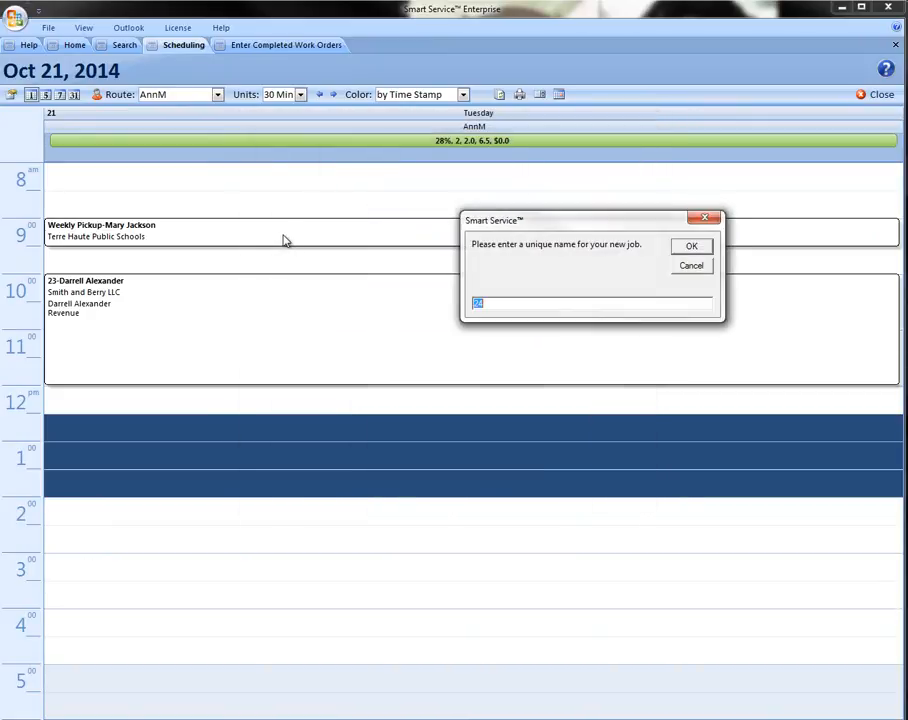
click(678, 249)
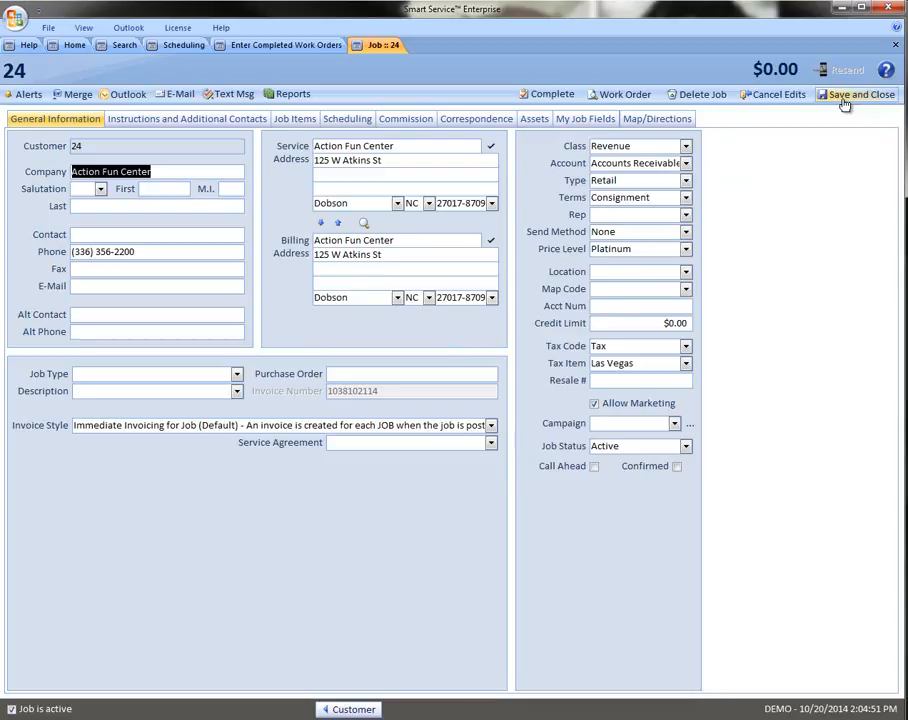
click(843, 97)
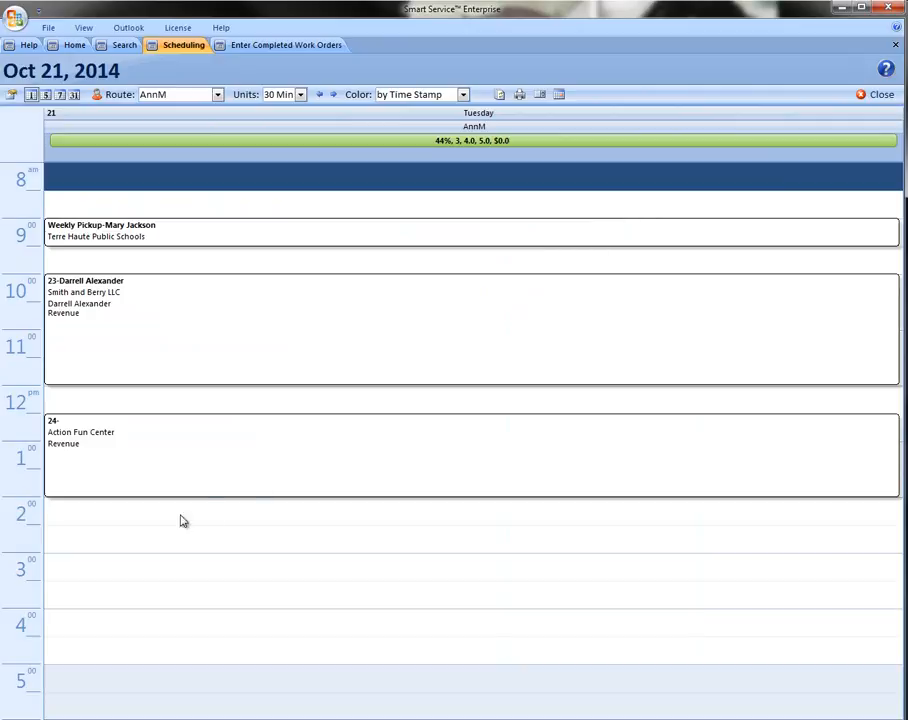
Create another Smith and Berry job in the 2:30 PM to 4:30 PM slot, accepting the suggested job name
drag(83, 540, 83, 622)
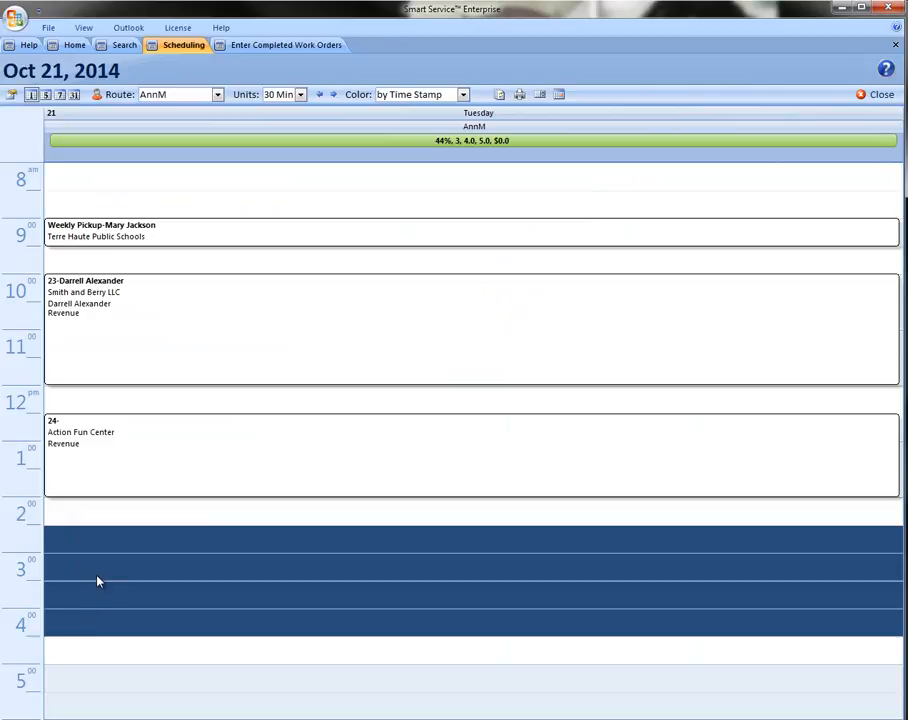
right_click(97, 580)
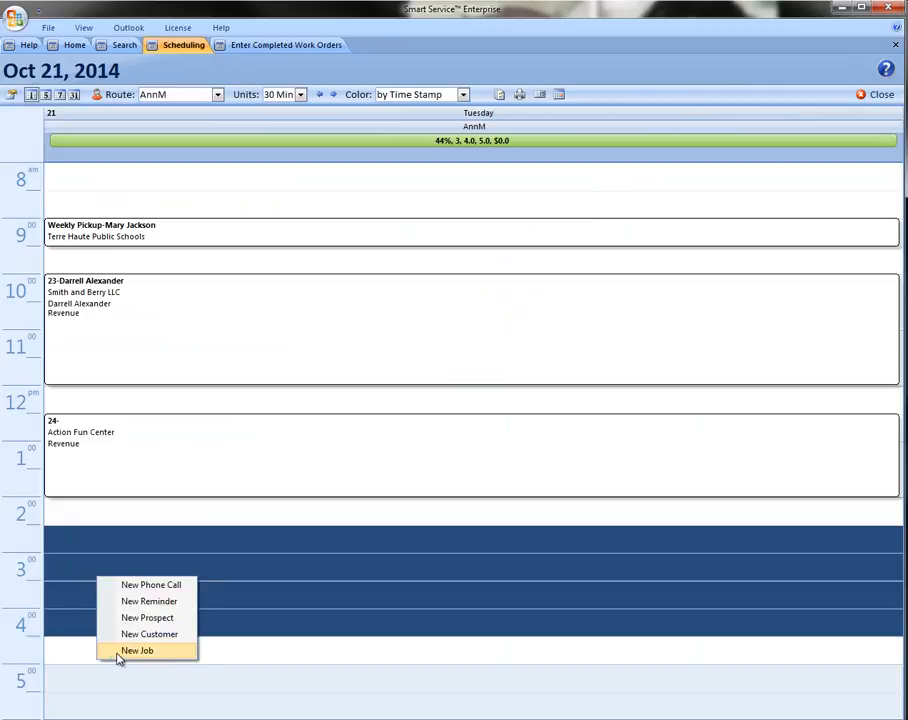
click(119, 652)
text(smith an)
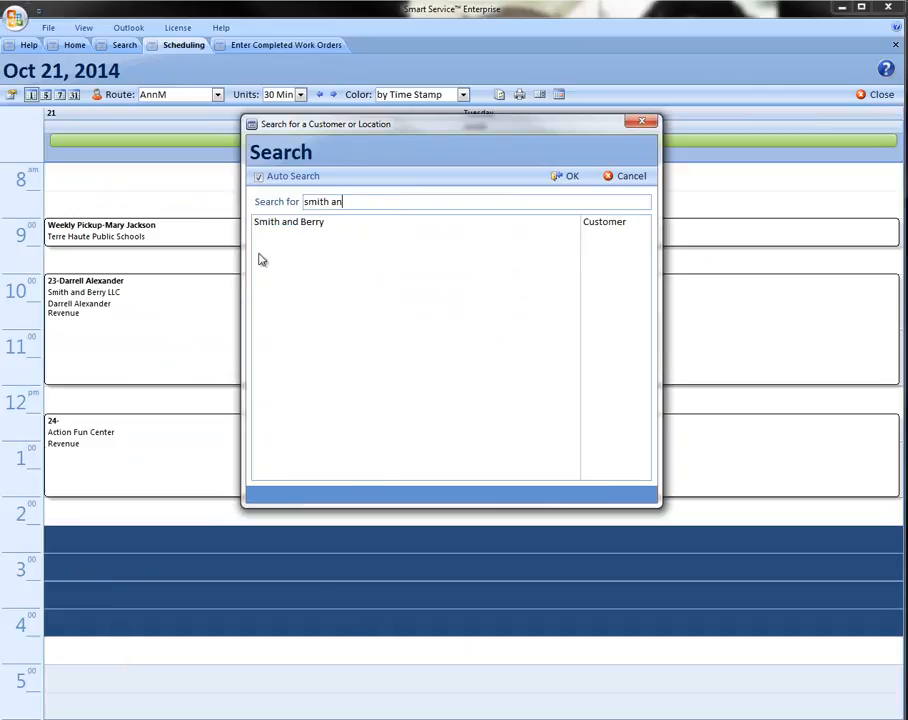
double_click(281, 230)
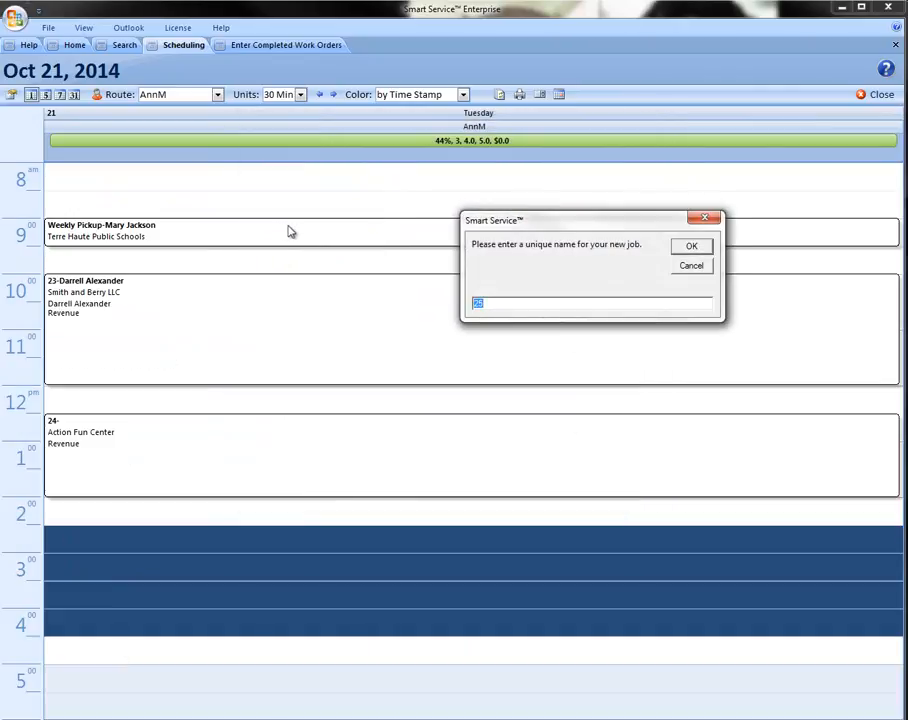
click(686, 244)
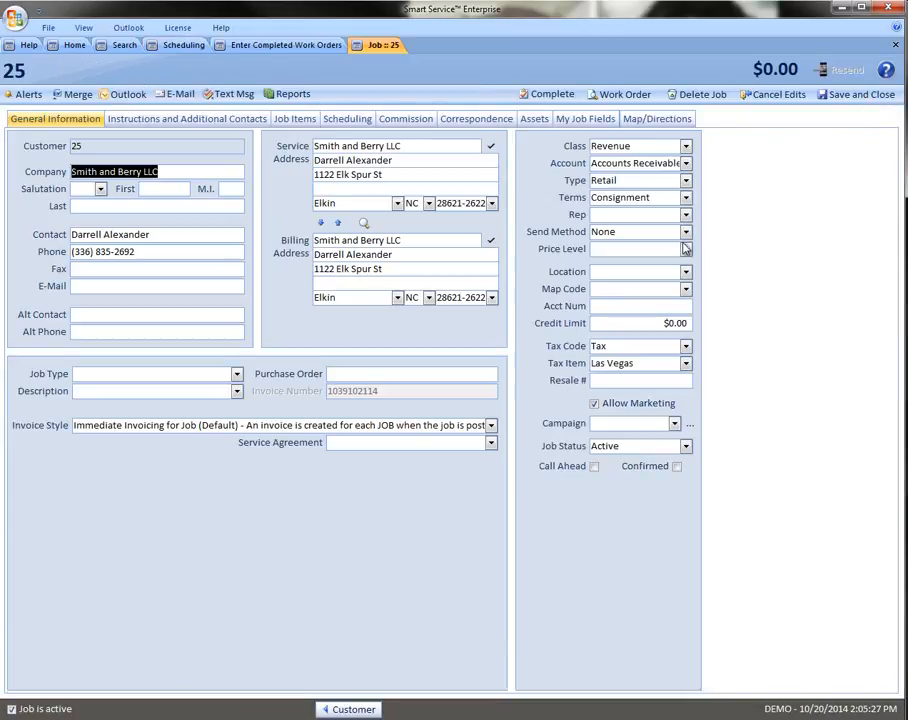
Set the new job's price level to Platinum and save and close the job
click(686, 248)
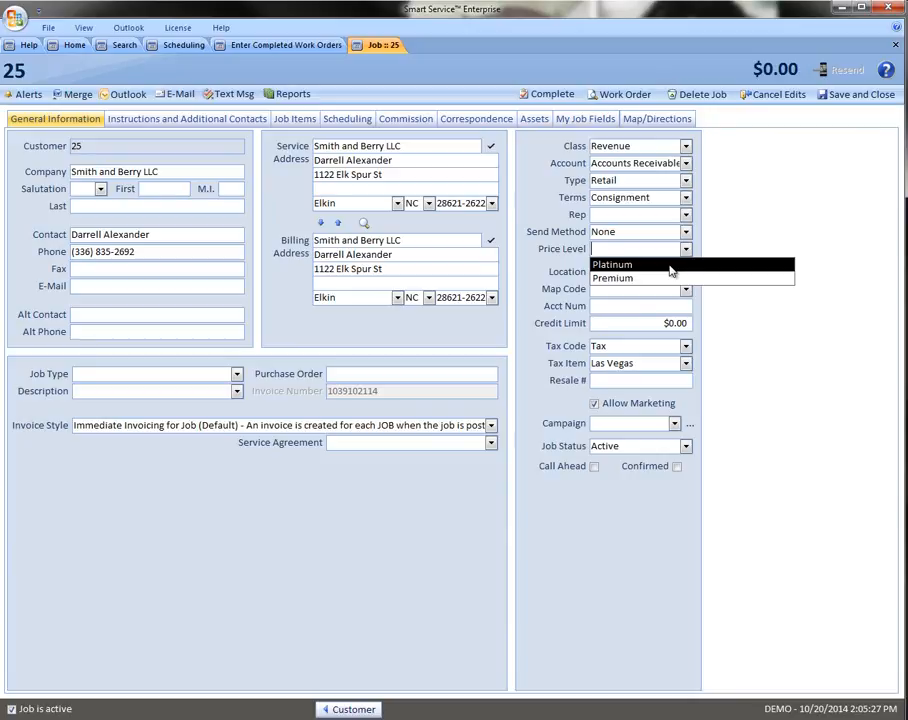
click(670, 266)
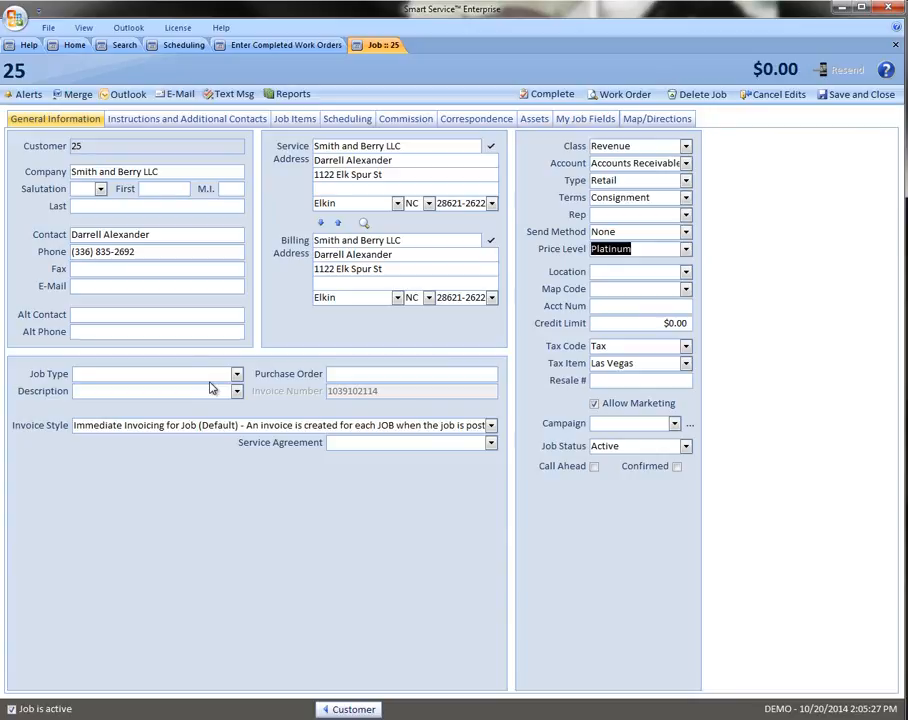
click(860, 95)
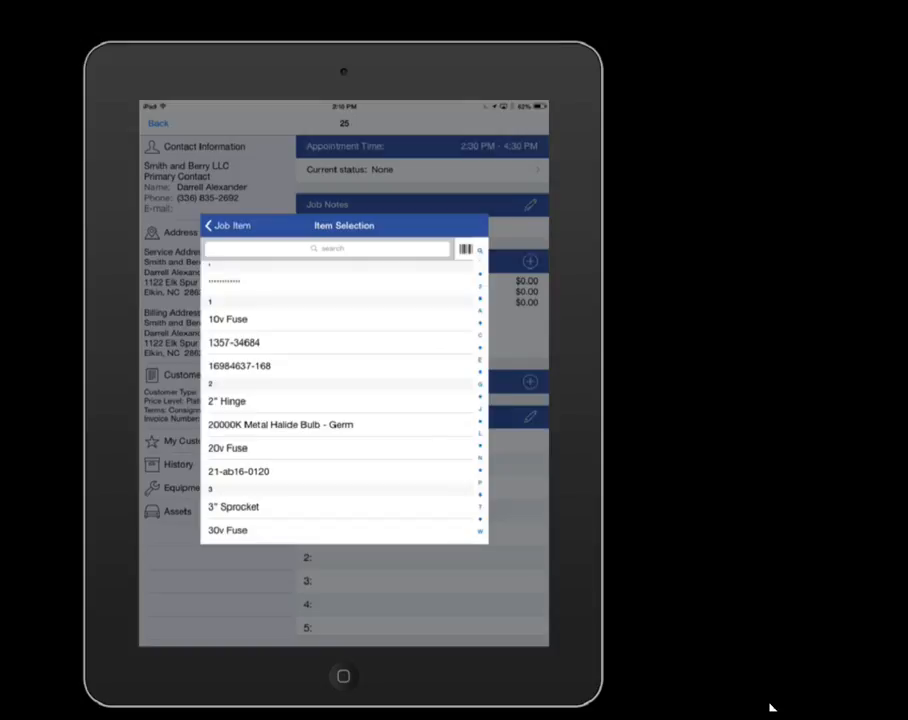
Switch to the iPad app and search the item selection of the 2:30 PM Smith and Berry job for "Labo"
text(l)
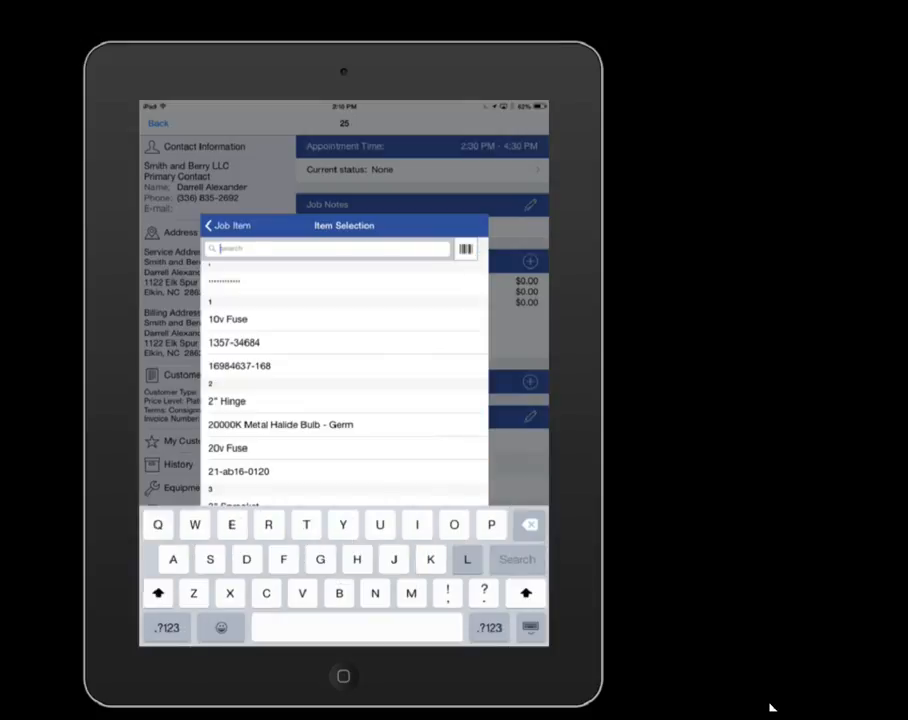
text(abo)
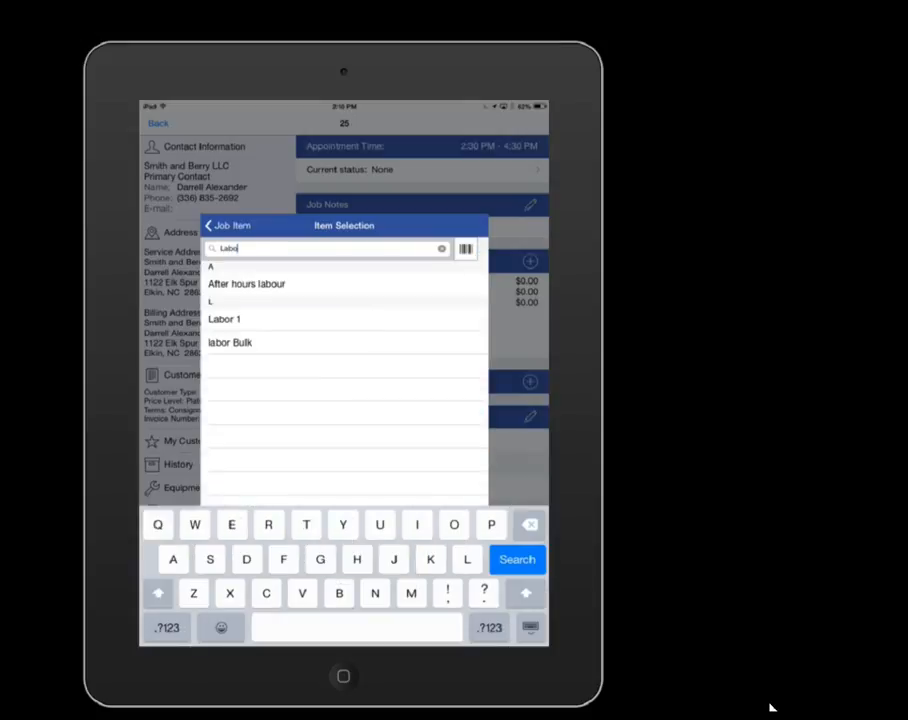